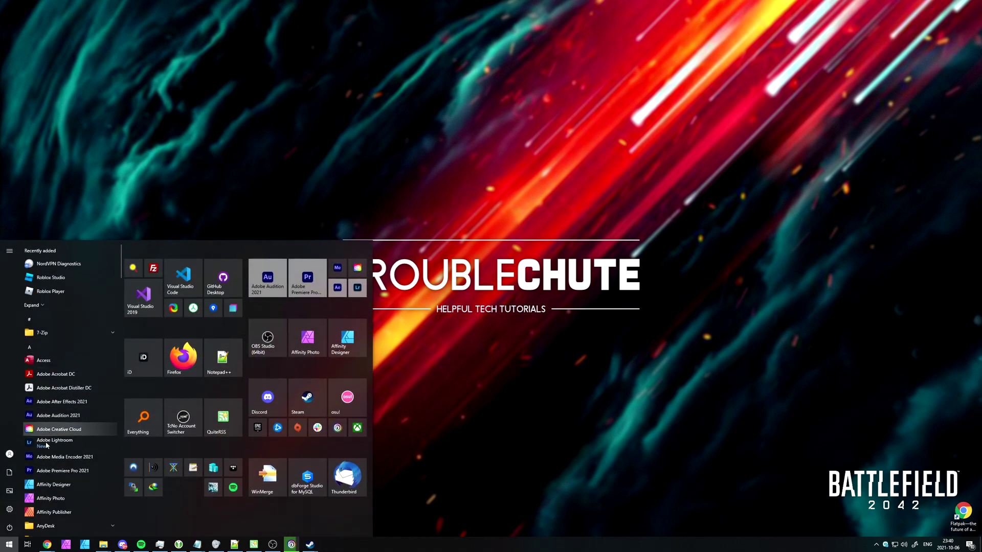
Search Windows' optional features to add for 'media', find nothing, and cancel the dialog.
click(9, 508)
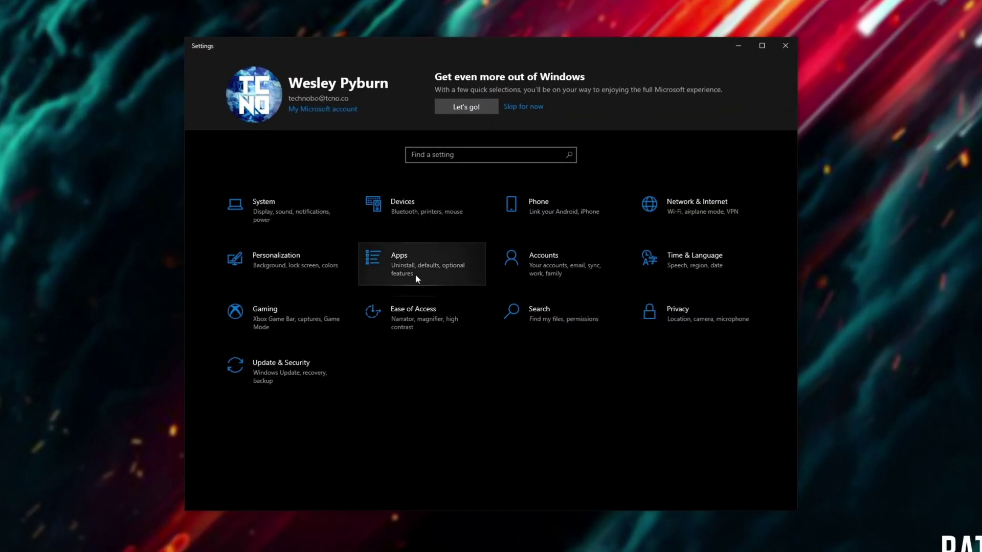
click(415, 274)
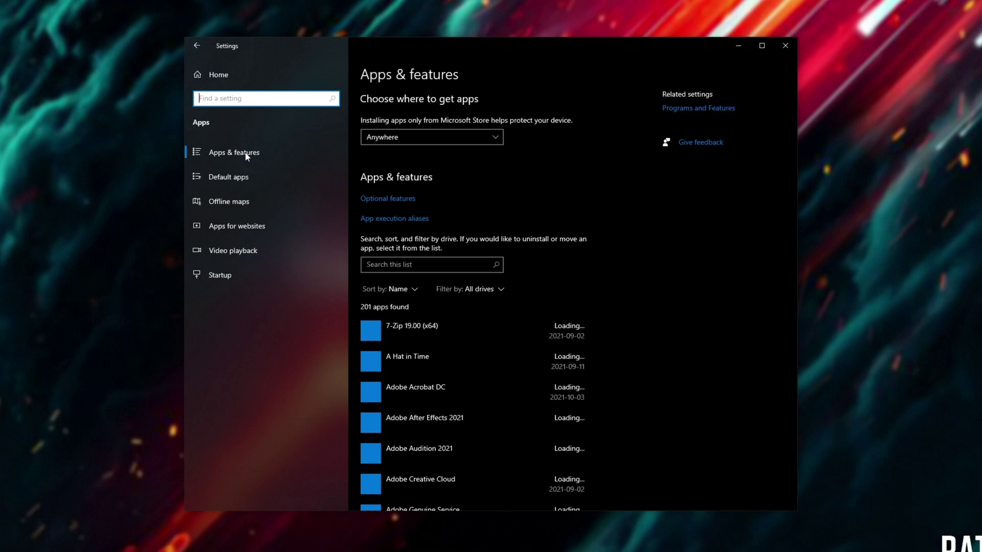
click(390, 198)
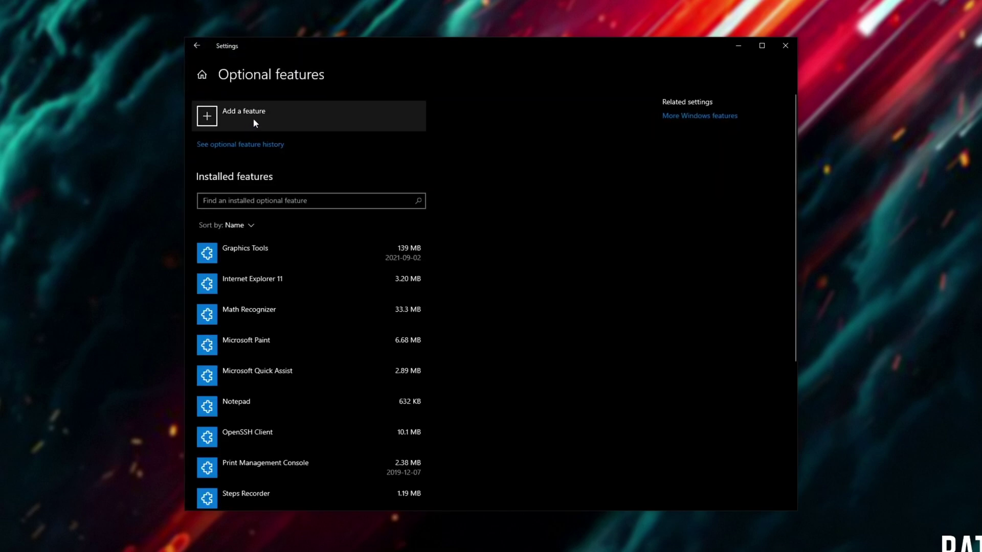
click(278, 115)
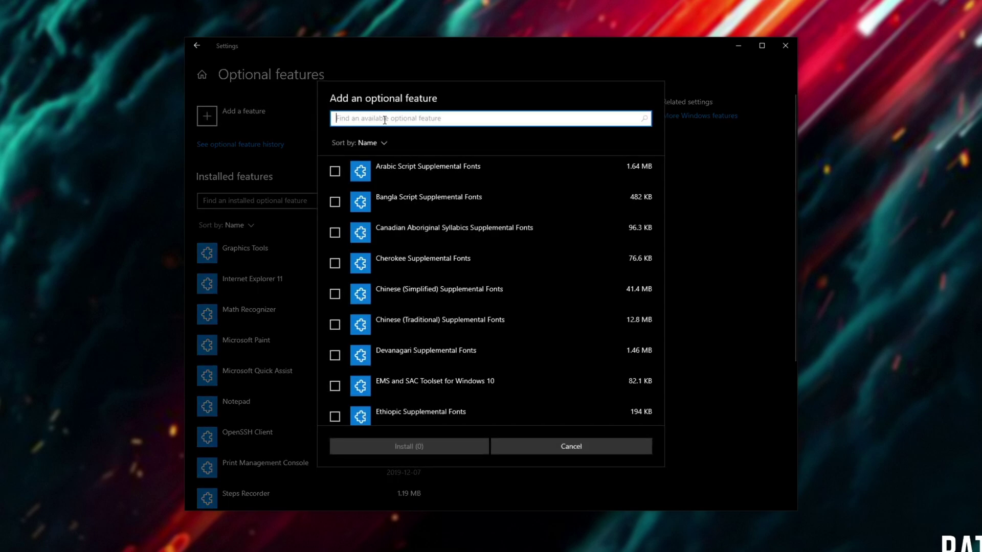
text(media)
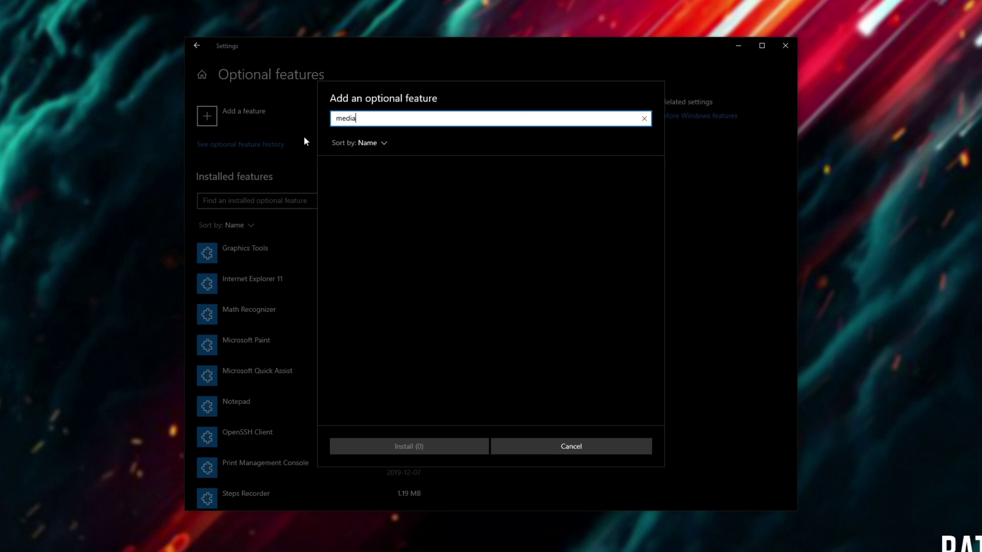
click(559, 444)
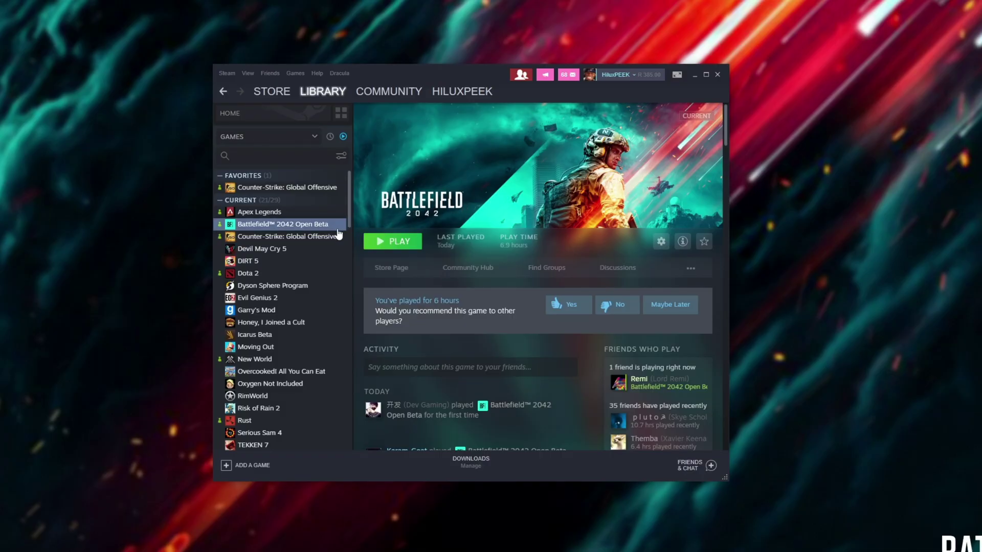
Browse Battlefield 2042 Open Beta's local files through its Manage menu in the Steam Library.
right_click(290, 224)
mouse_move(343, 284)
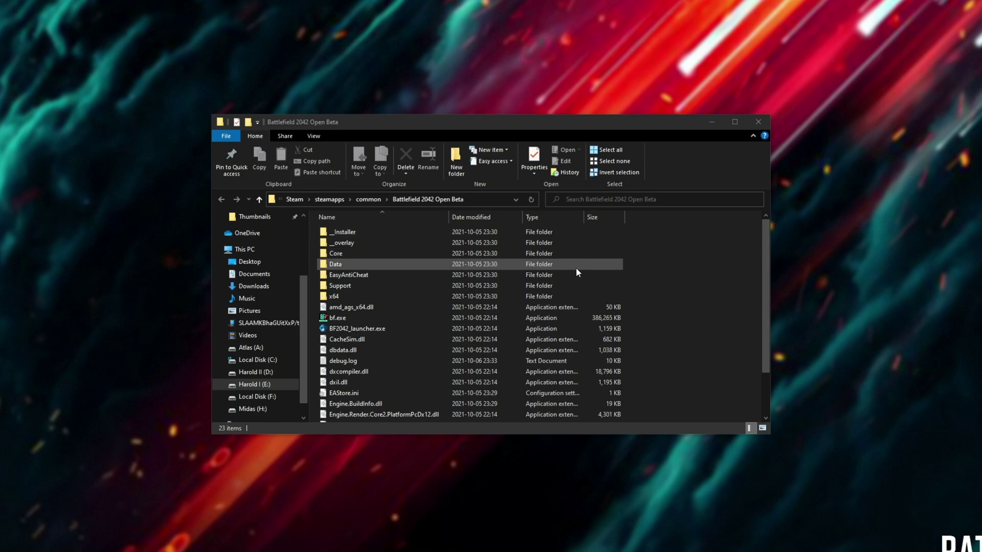
Go to _Installer\vc\vc2015\redist, which holds vc_redist.x64.exe and vc_redist.x86.exe.
click(359, 235)
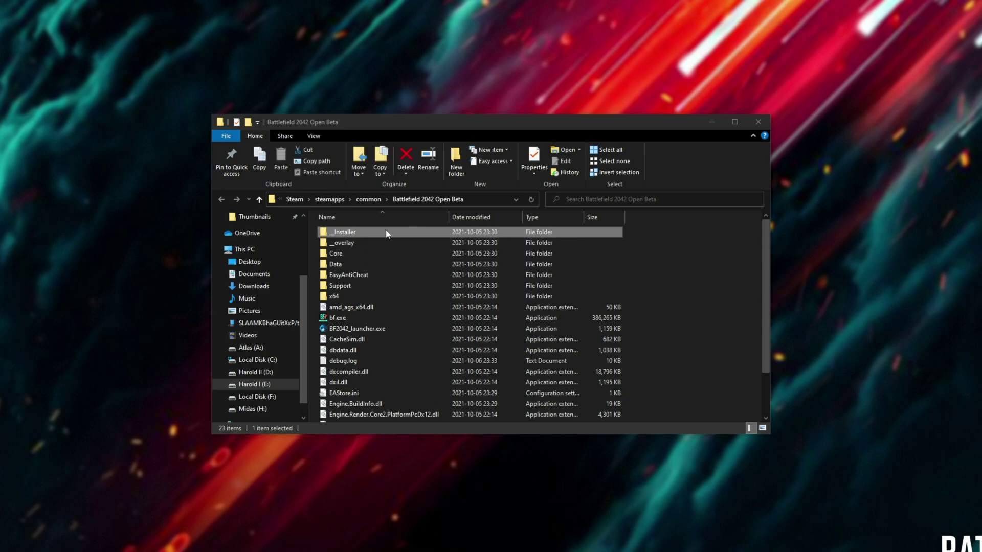
double_click(359, 233)
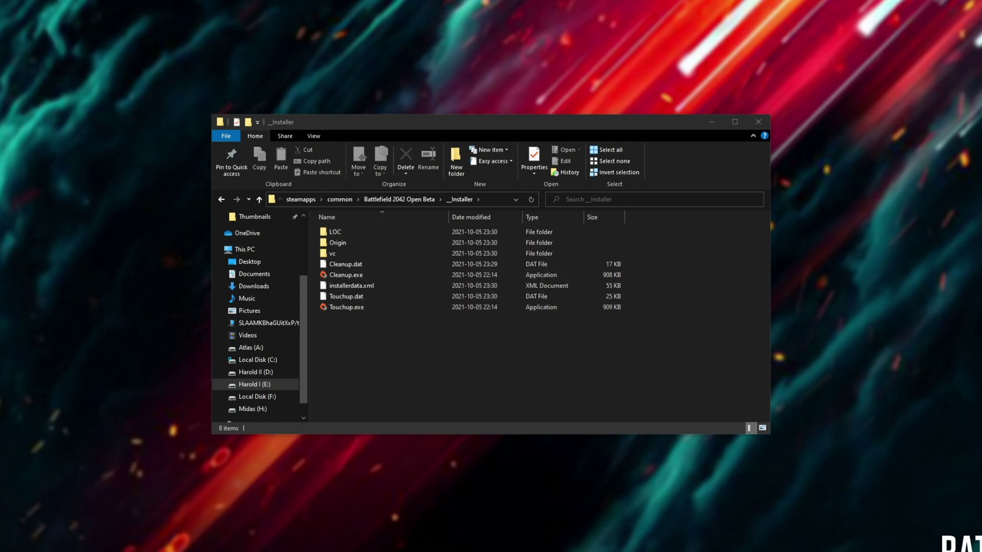
click(445, 348)
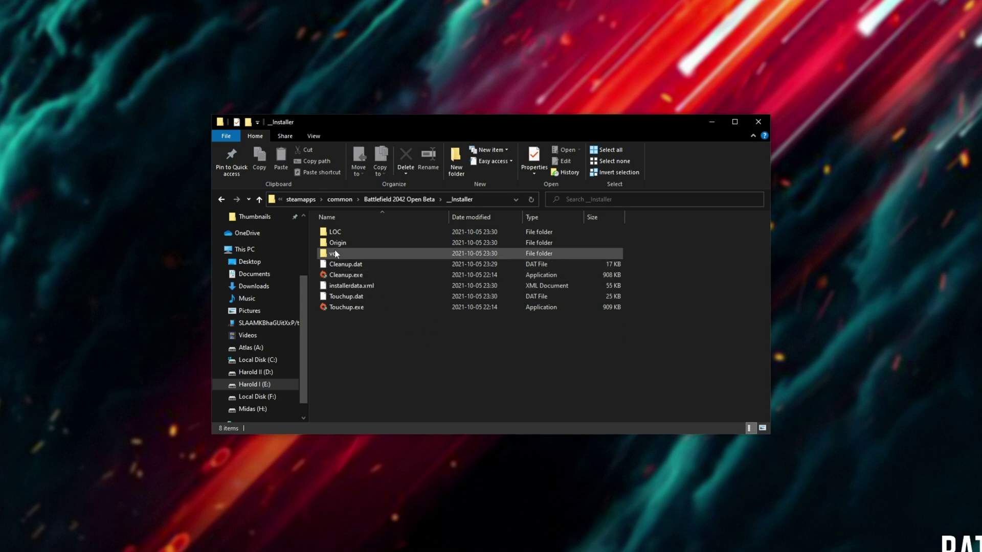
double_click(346, 254)
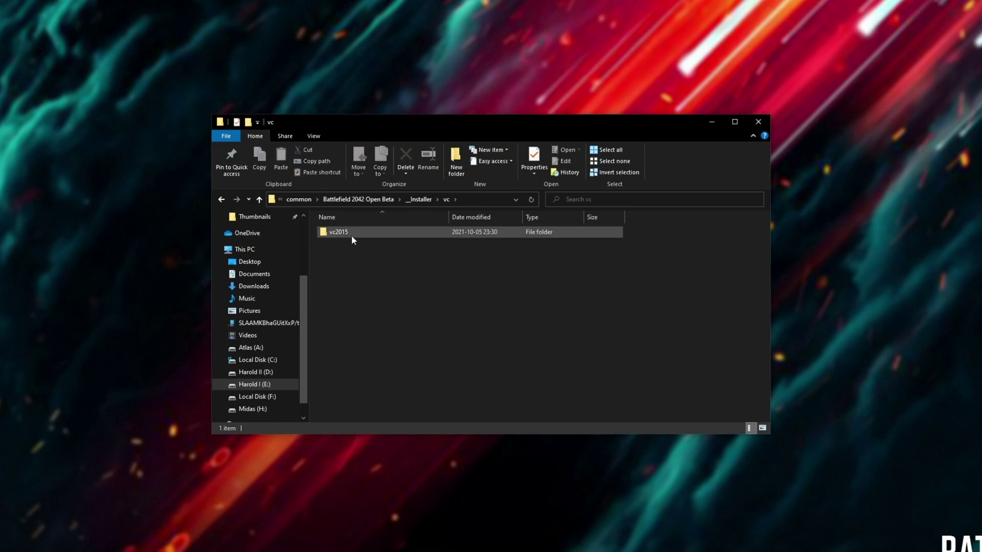
double_click(348, 231)
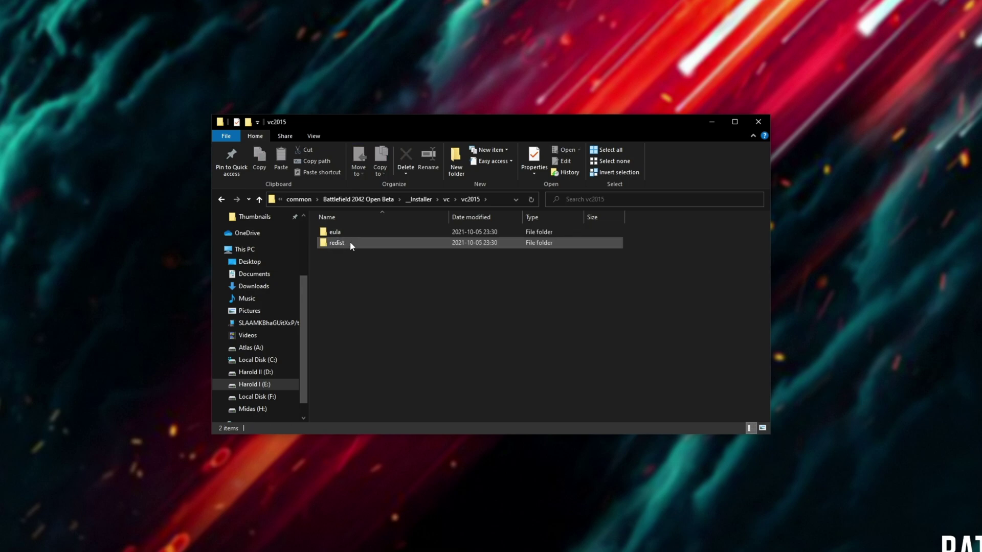
double_click(350, 242)
drag(444, 306, 343, 224)
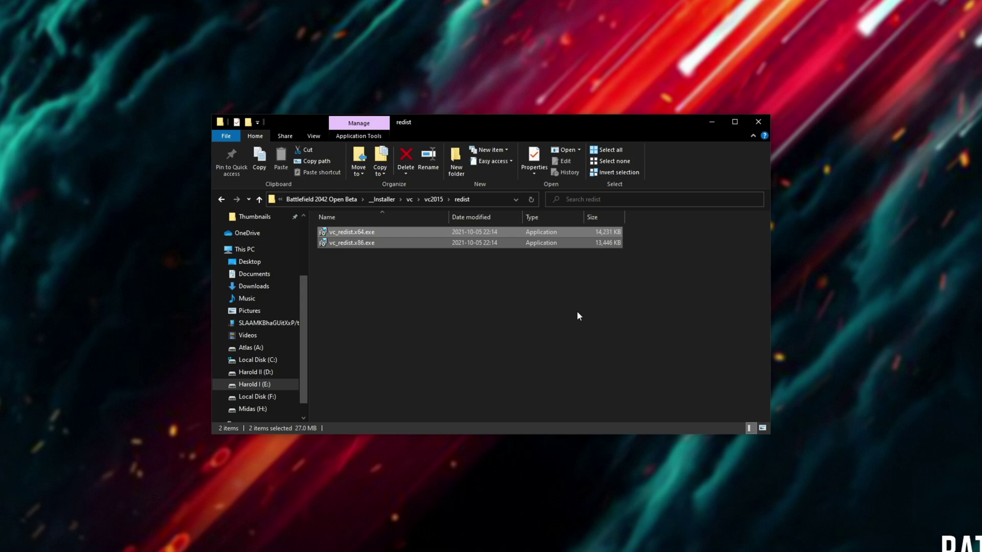
click(524, 289)
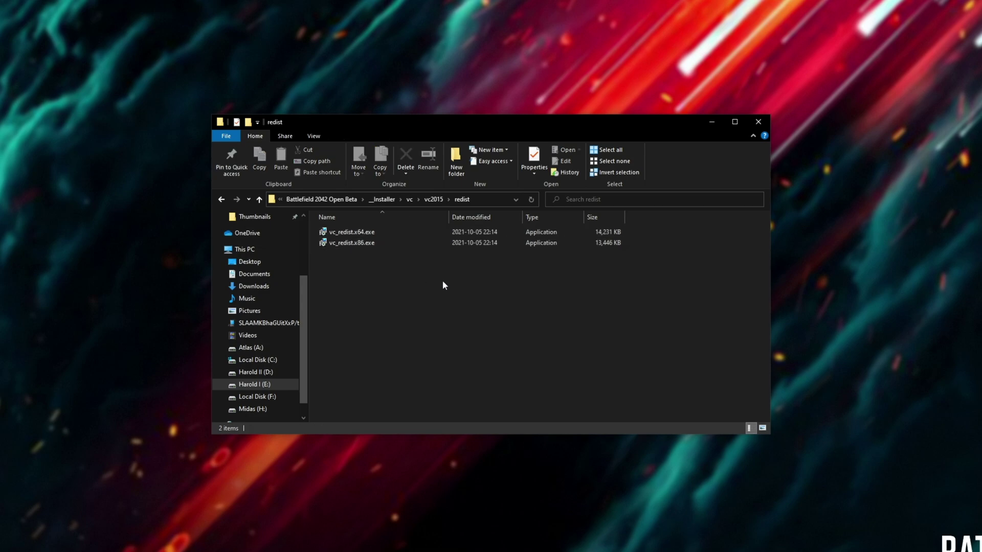
Try installing the x64 Visual C++ 2015 redistributable and close it after the already-installed failure.
click(388, 233)
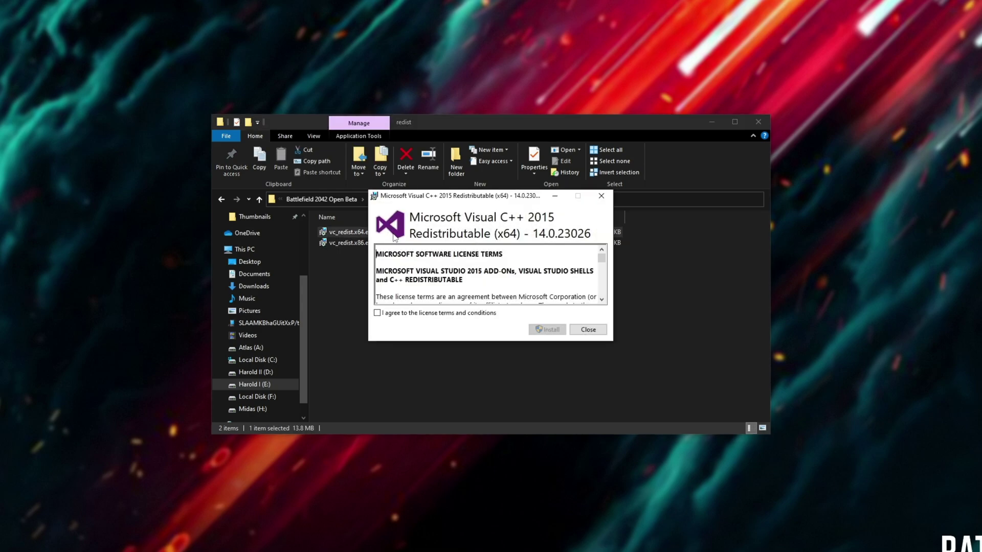
click(452, 312)
click(557, 333)
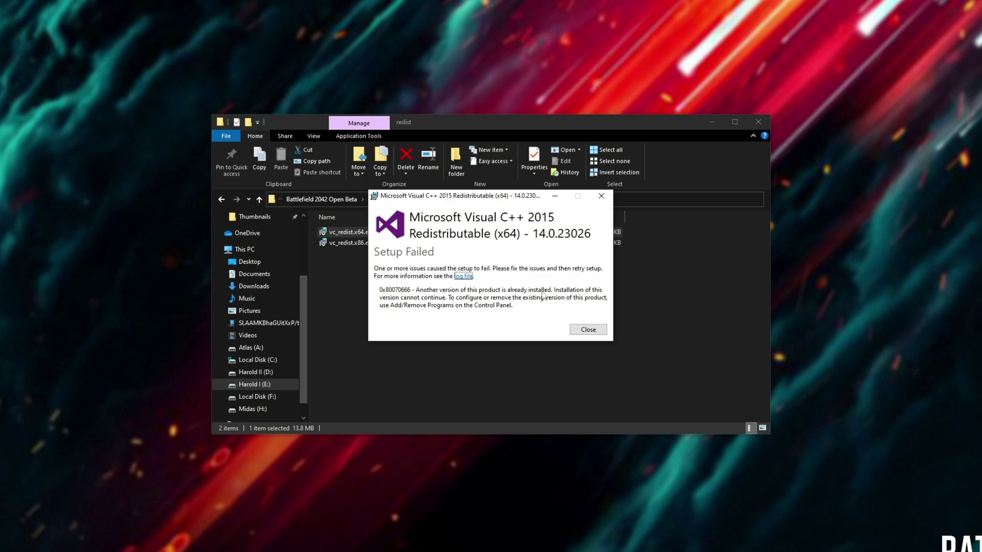
click(586, 331)
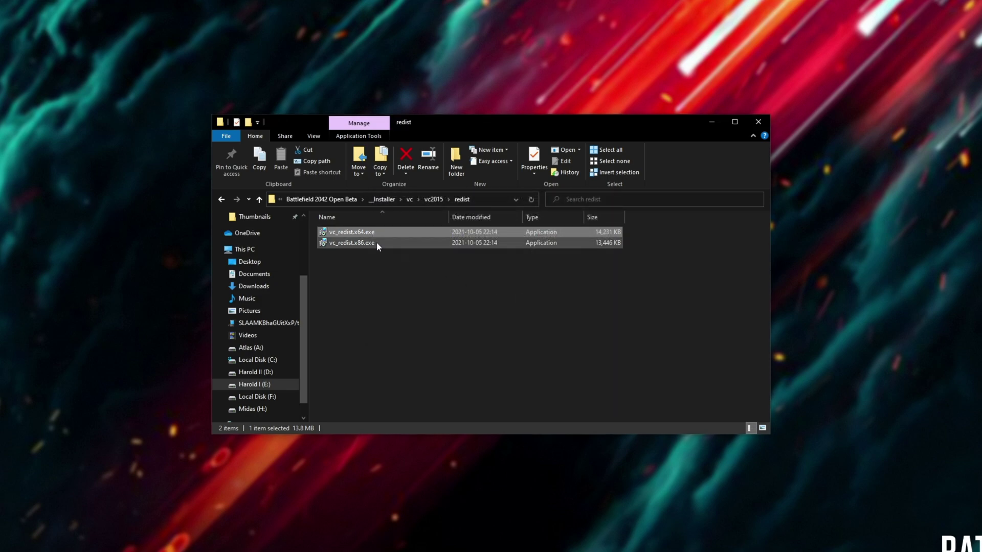
Repeat with the x86 redistributable, dismiss its failure, and go back to _Installer.
double_click(373, 244)
click(442, 314)
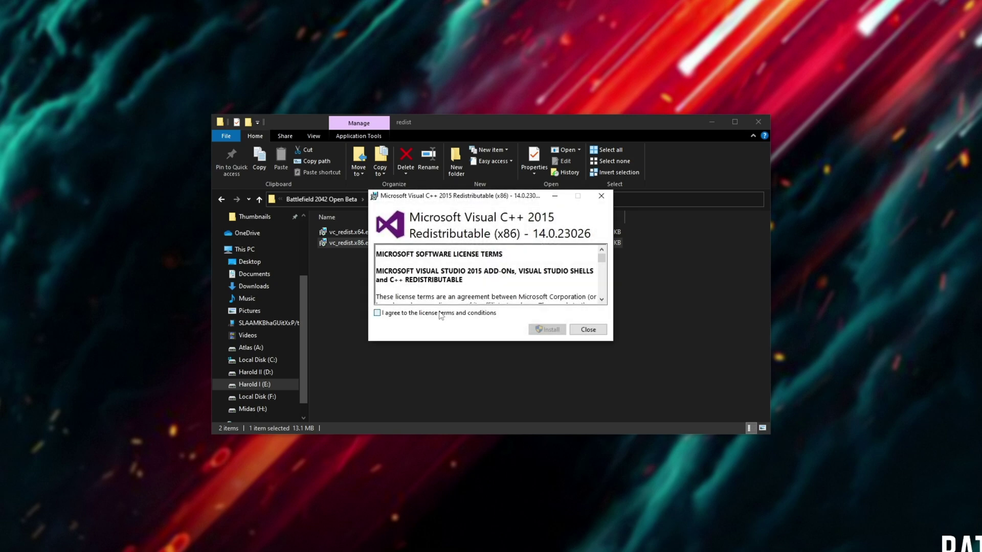
click(548, 330)
click(584, 332)
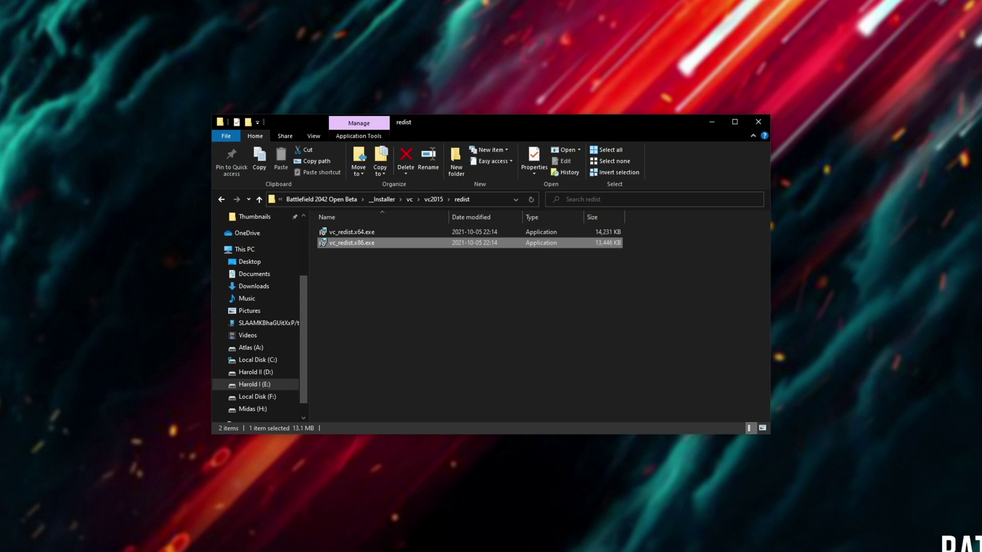
click(396, 275)
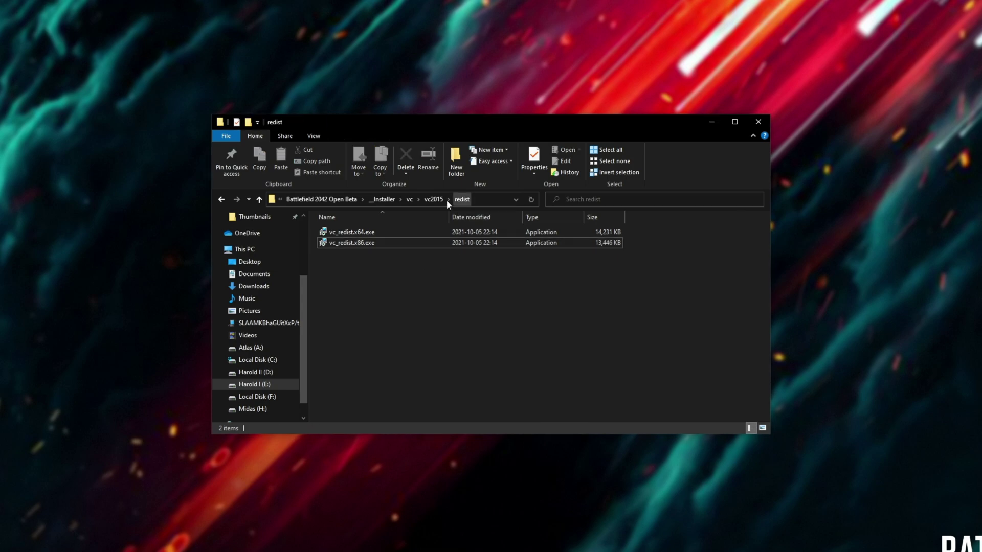
click(384, 199)
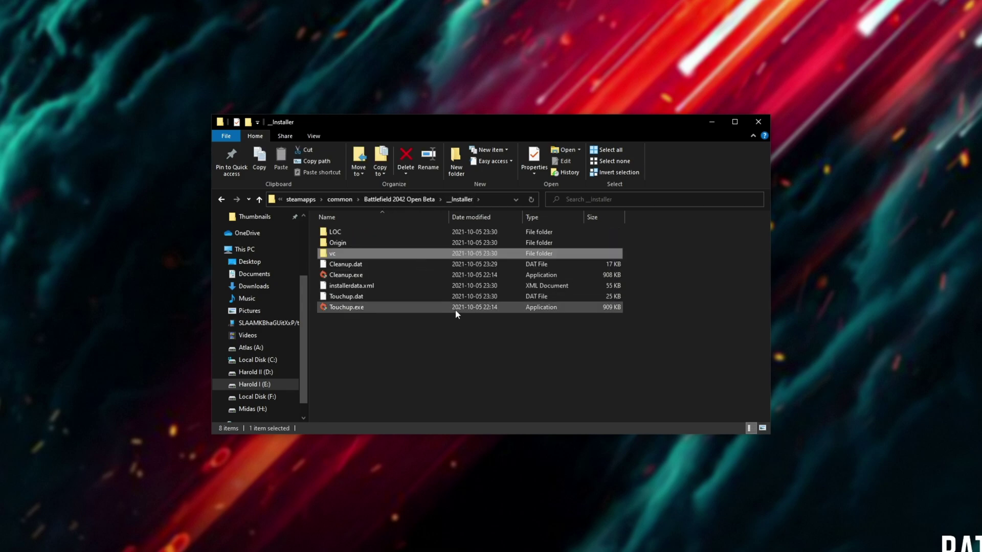
Download dxwebsetup.exe, the DirectX End-User Runtime Web Installer, then open This PC in File Explorer.
click(414, 200)
click(697, 246)
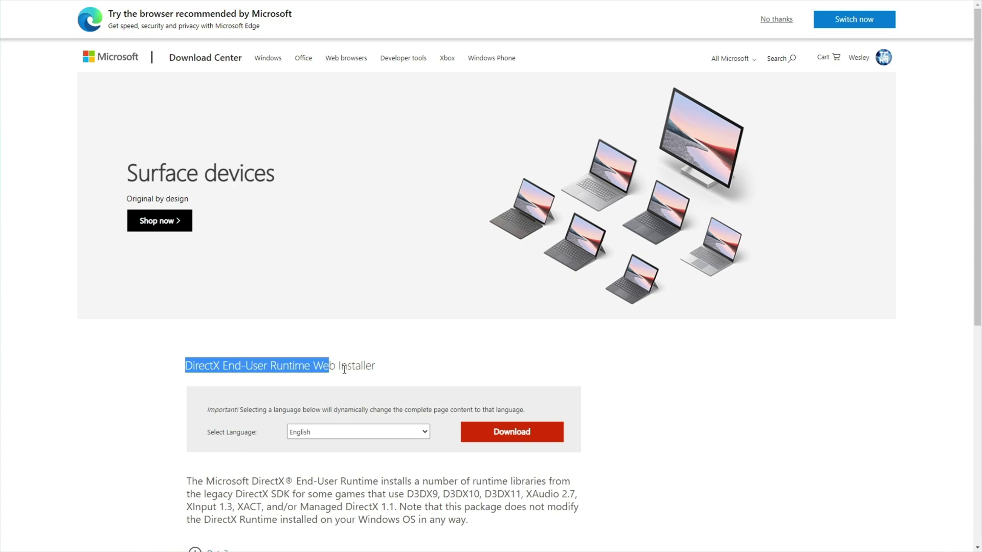
click(352, 371)
scroll(409, 381, down, 1)
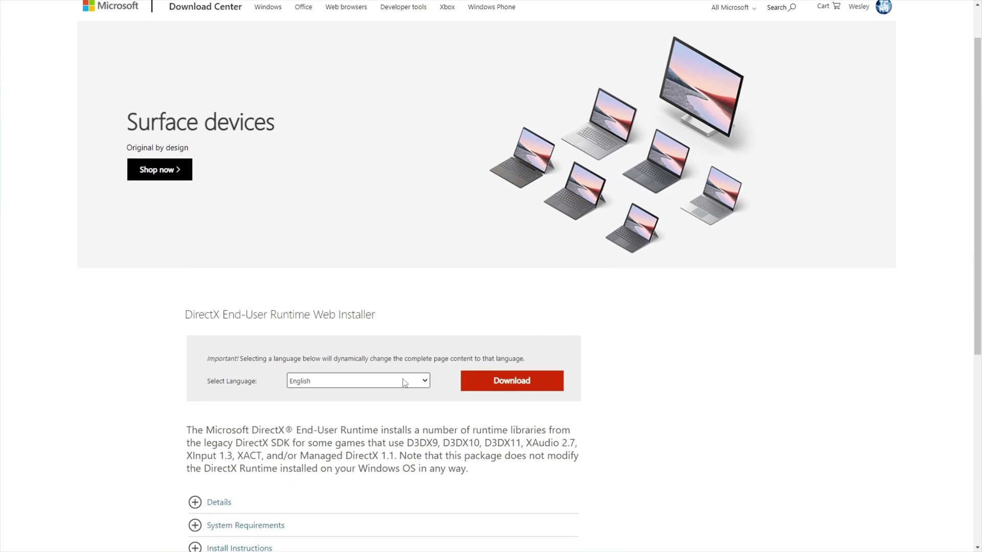
click(474, 389)
scroll(473, 386, down, 1)
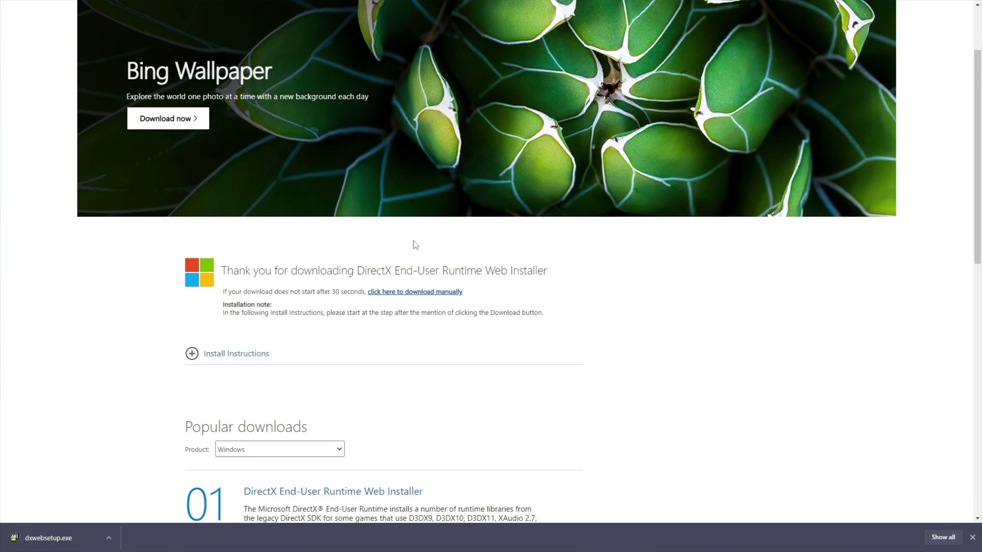
key(super+e)
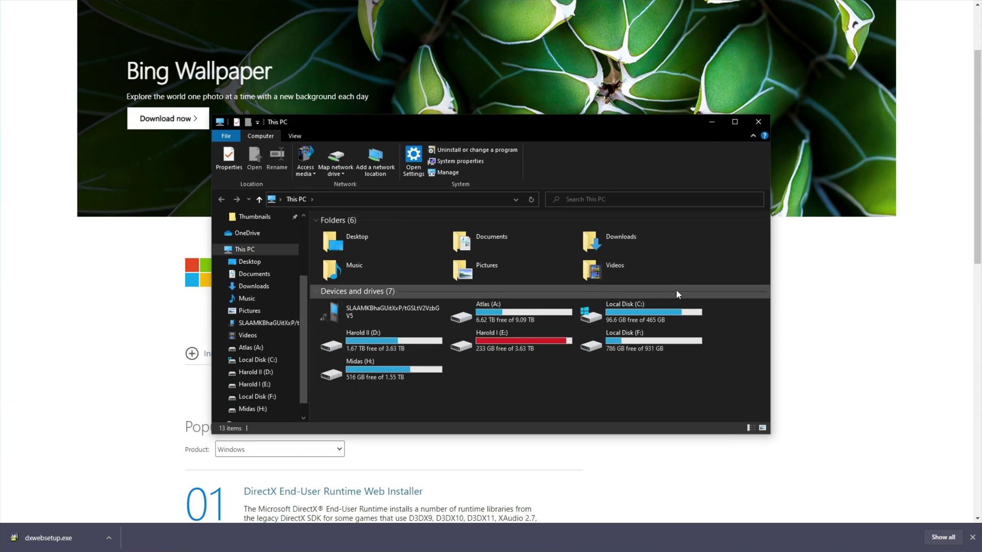
Open C:\Windows\System32 and select D3DCompiler_43.dll.
double_click(665, 316)
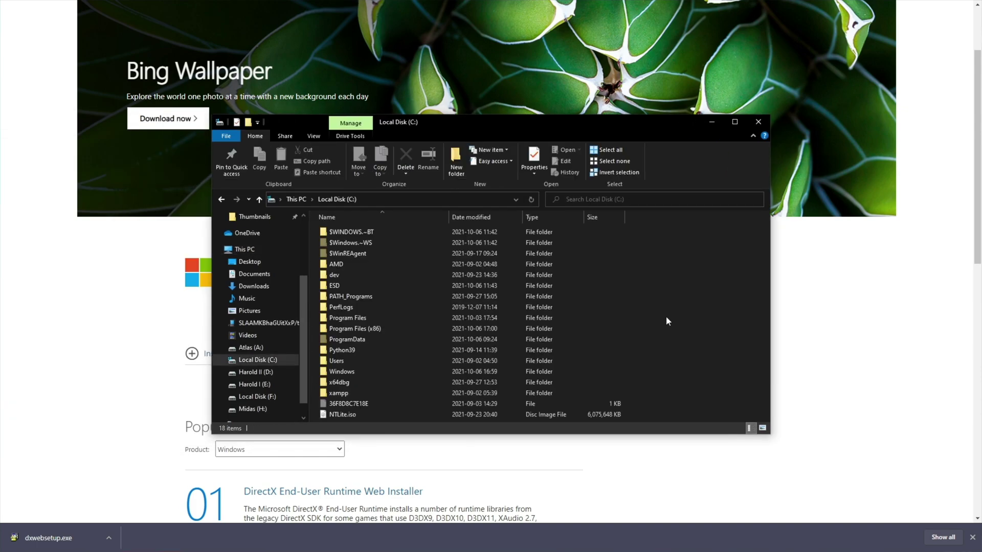
double_click(372, 375)
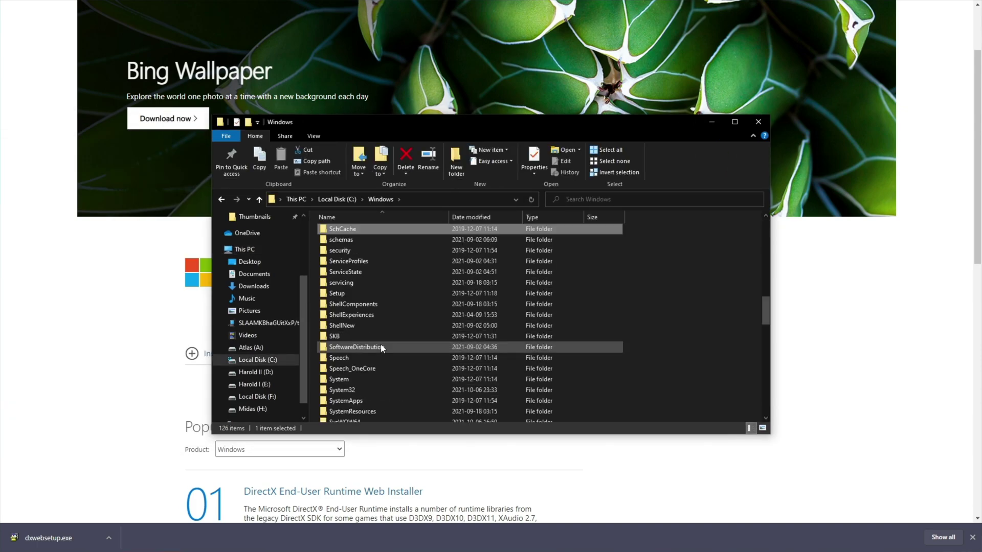
text(system32)
key(Return)
text(d3d)
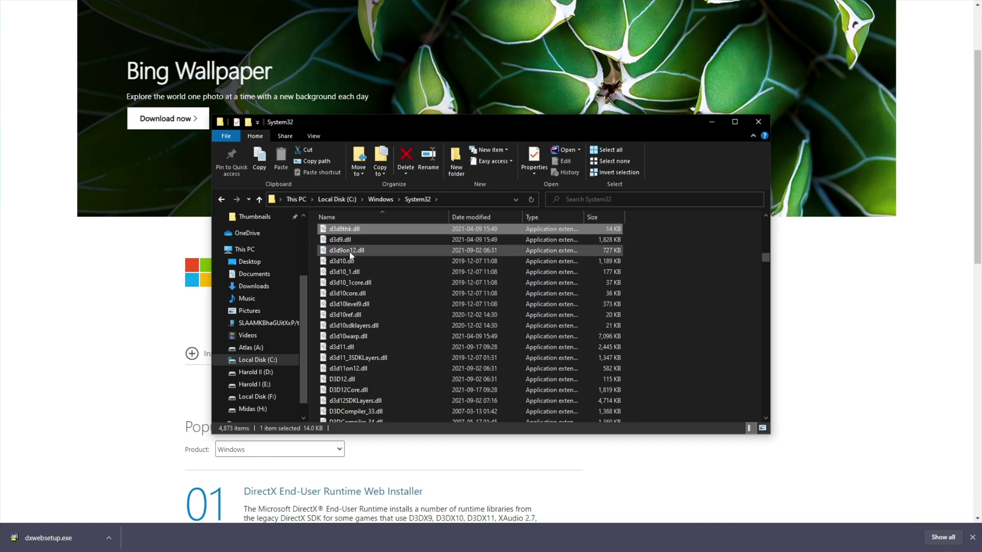
scroll(351, 256, down, 5)
click(391, 362)
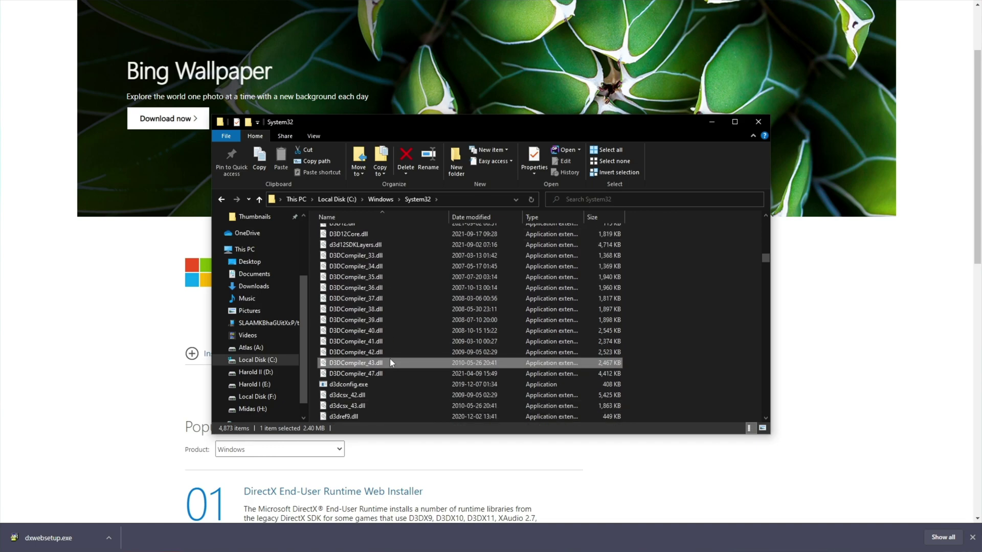
Cut D3DCompiler_43.dll, paste it onto the Desktop, and approve the administrator prompt.
scroll(401, 348, down, 1)
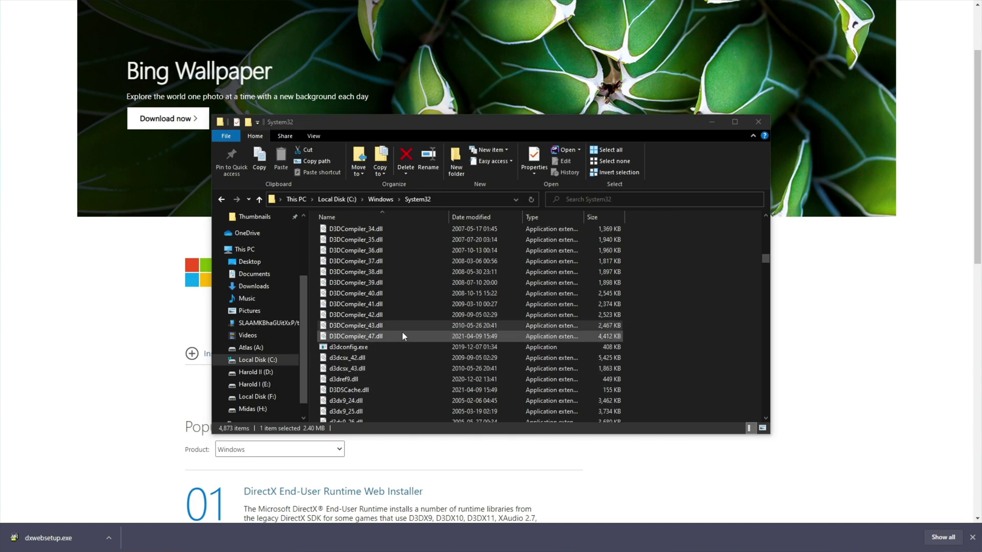
click(392, 325)
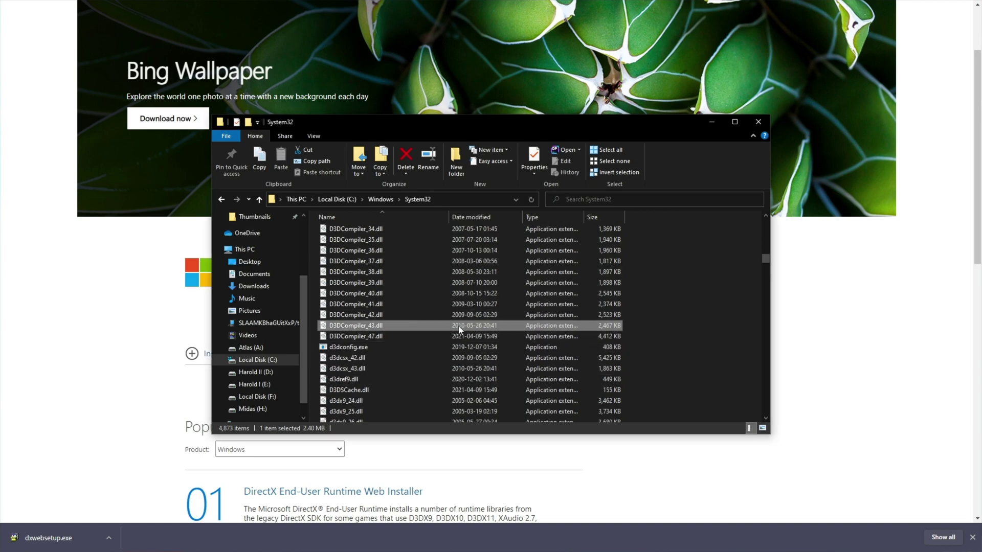
right_click(458, 330)
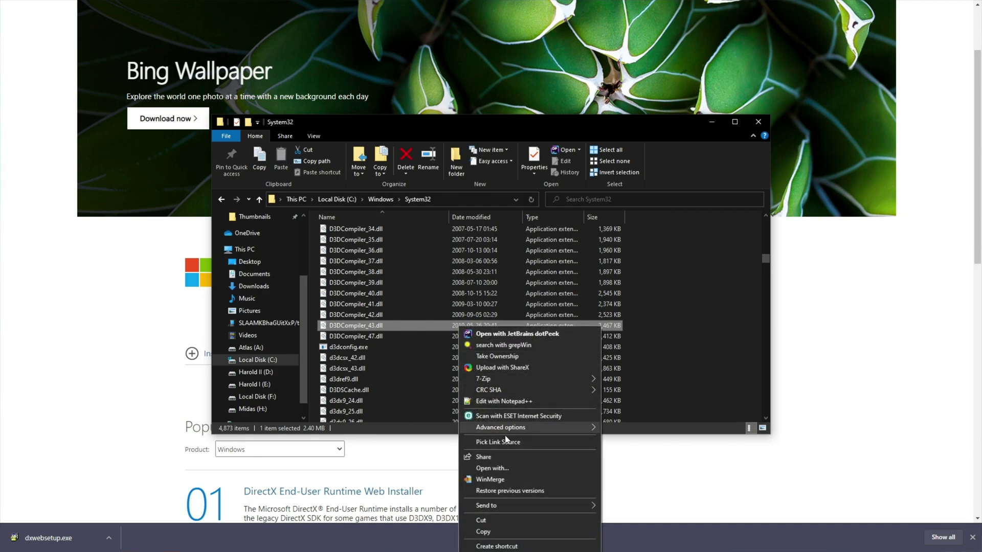
click(495, 518)
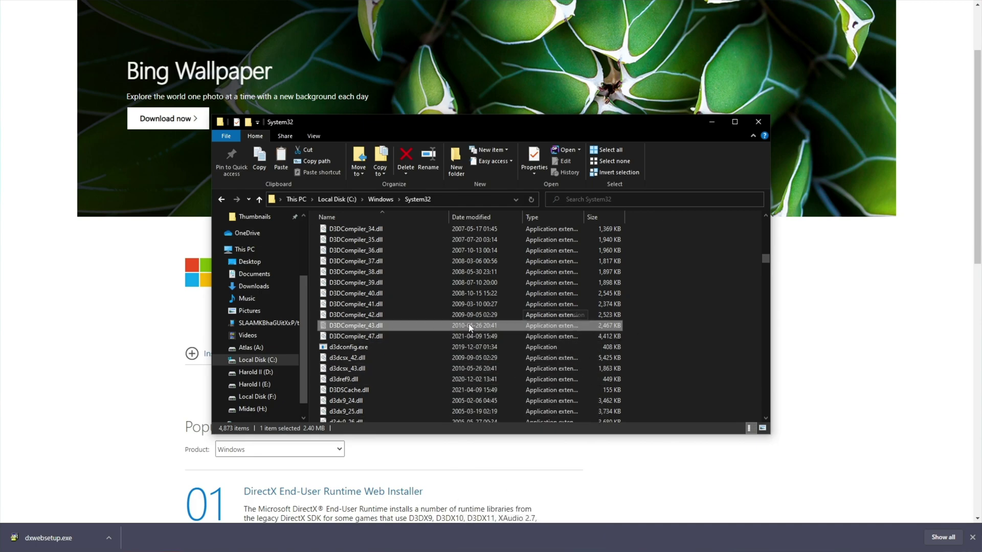
key(ctrl+v)
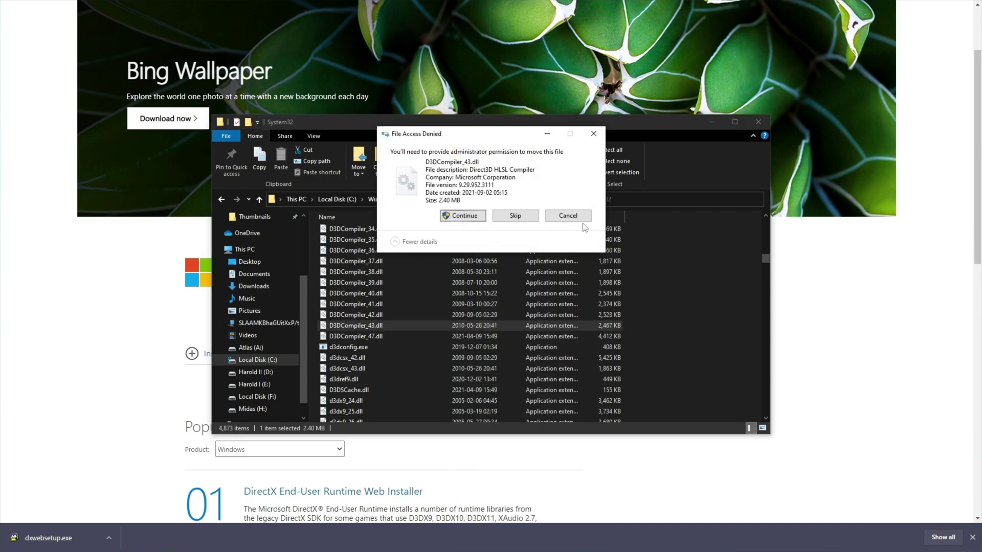
click(465, 215)
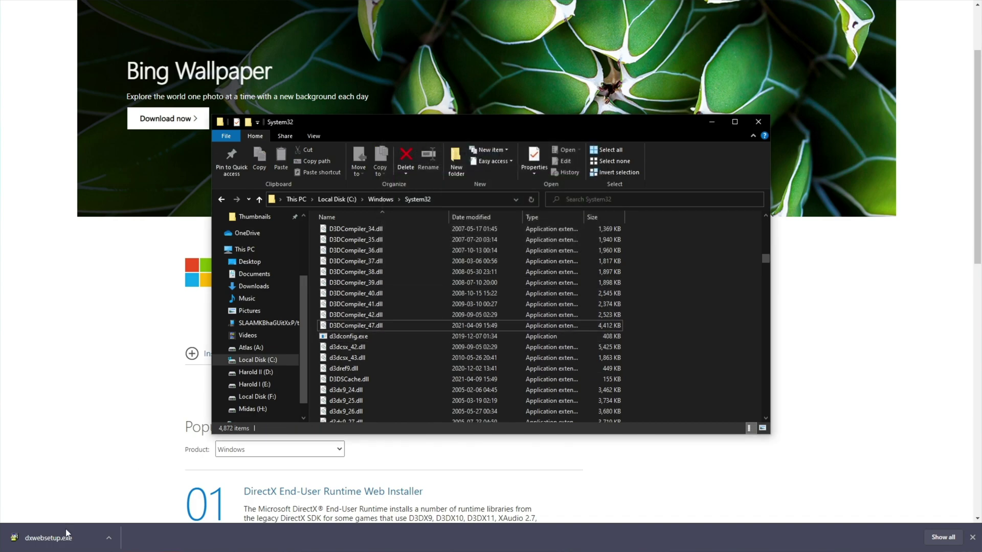
Run dxwebsetup.exe, accept the license, untick the Bing Bar, and install the DirectX components.
click(66, 537)
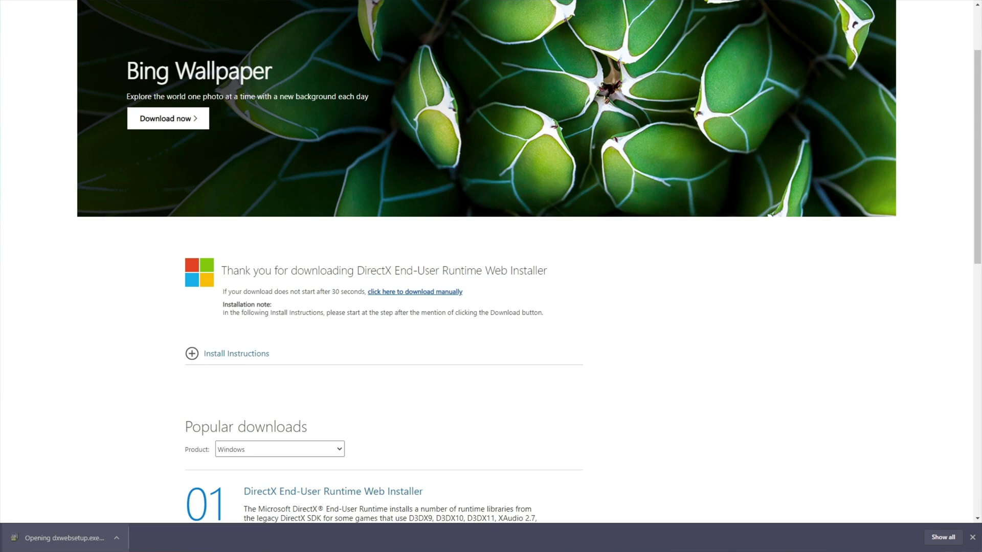
click(550, 362)
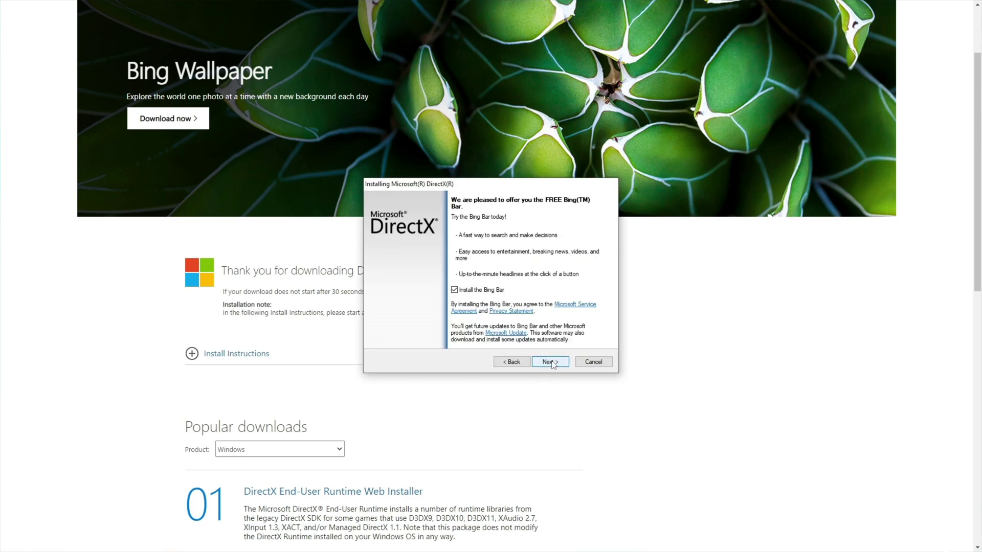
click(485, 291)
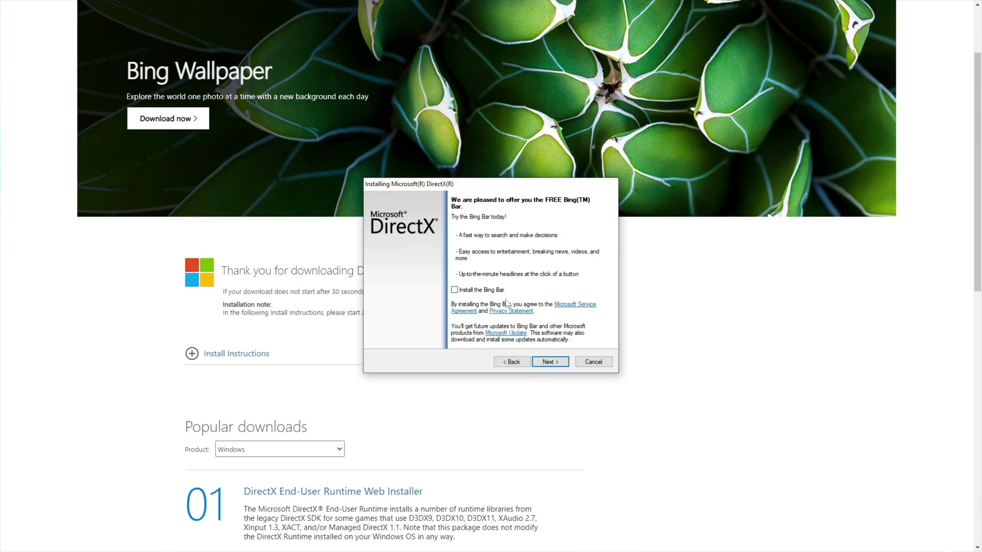
click(551, 364)
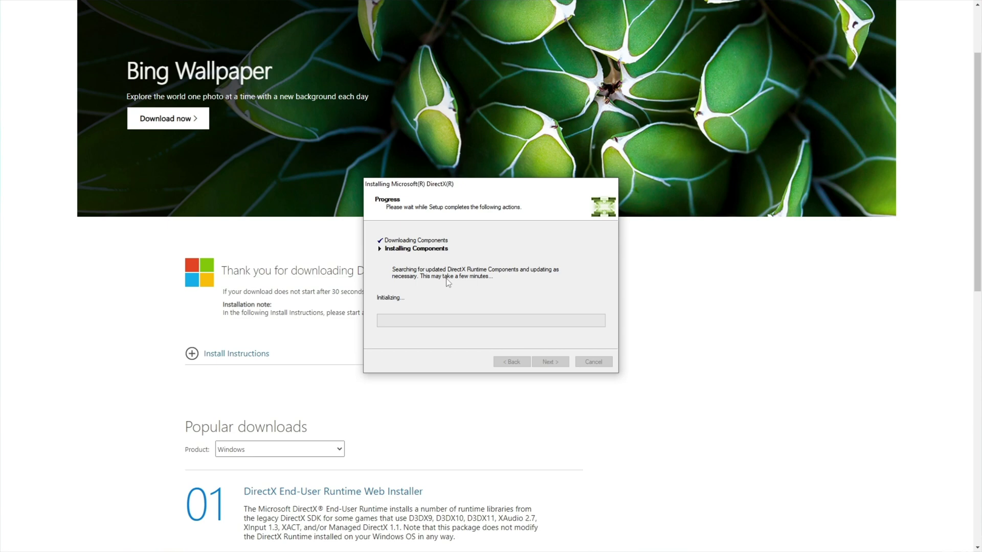
click(550, 363)
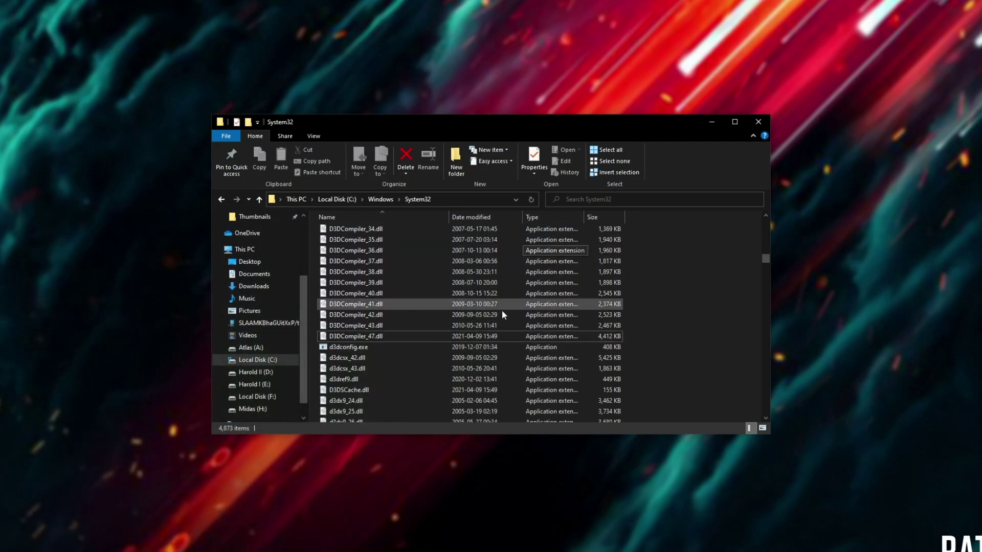
Keep the reinstalled D3DCompiler_43.dll in System32 and send the old Desktop copy to the Recycle Bin.
click(487, 326)
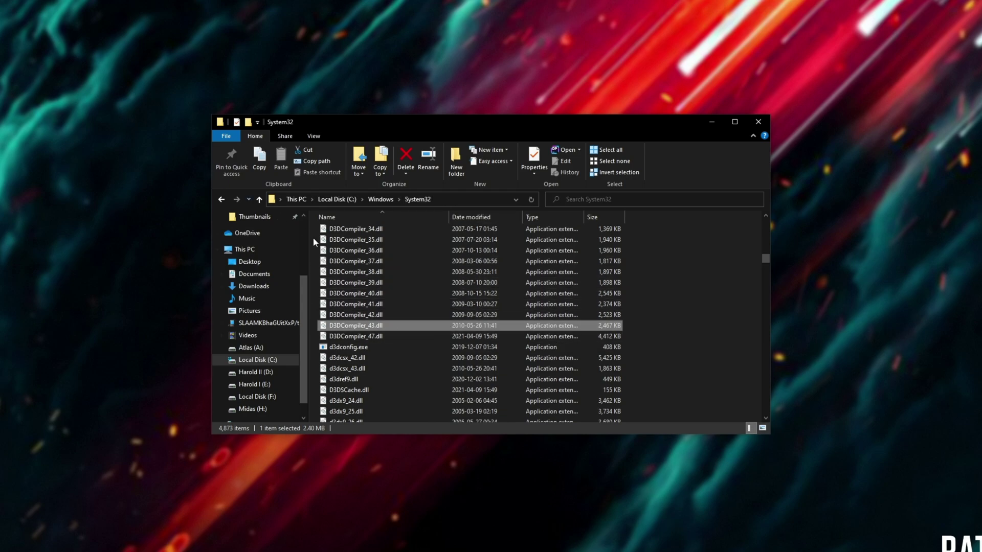
drag(355, 325, 165, 243)
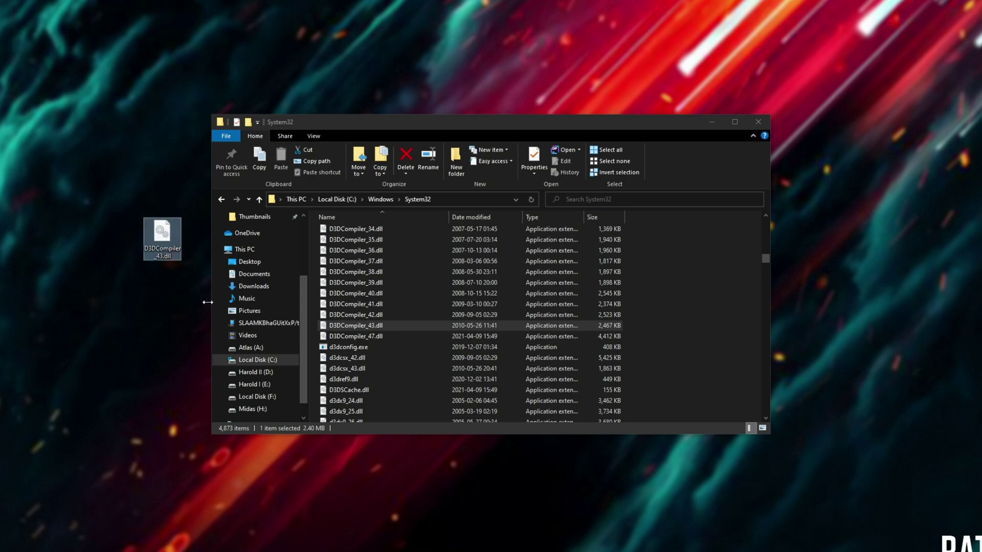
key(Delete)
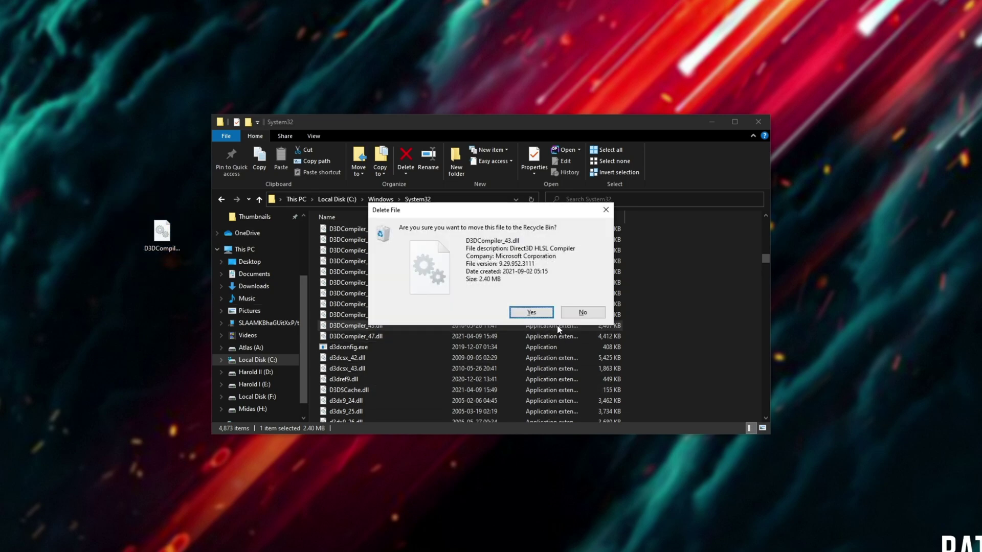
click(531, 312)
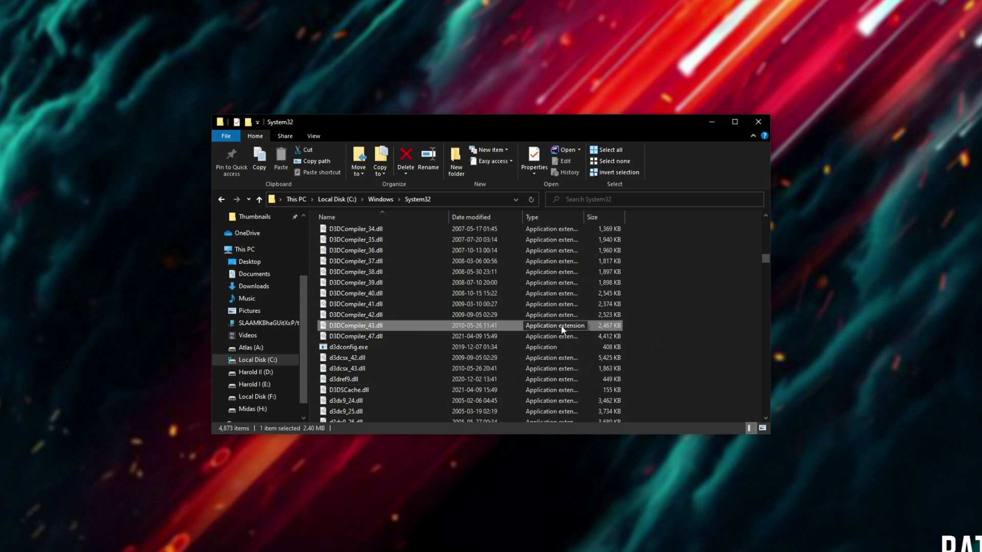
click(141, 279)
click(702, 303)
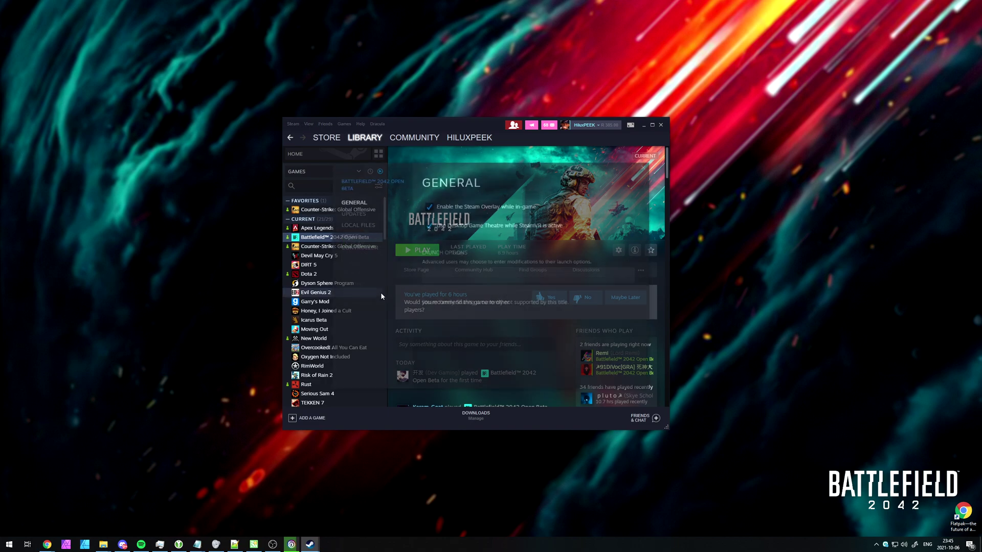
Check the LOCAL FILES options in Battlefield 2042 Open Beta's Properties, then close the window.
click(361, 223)
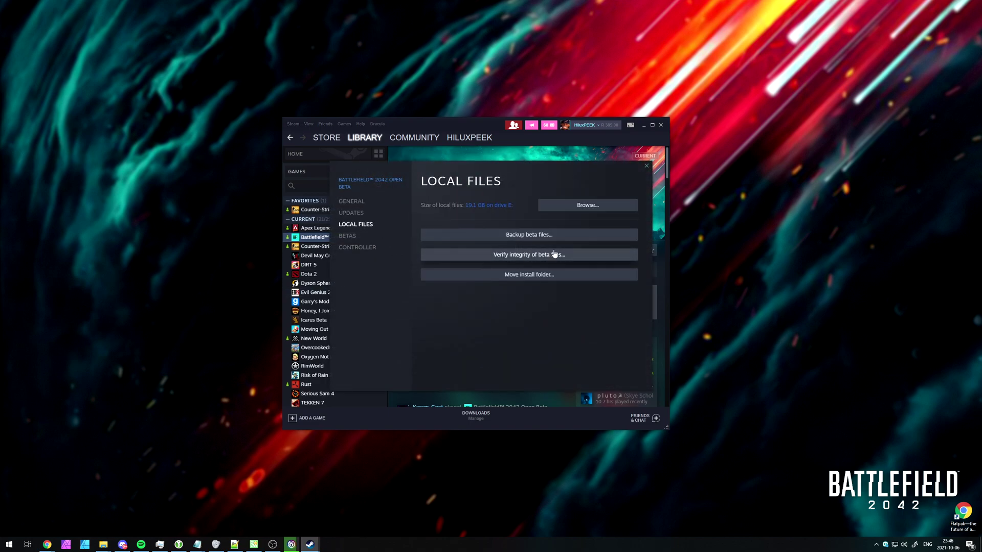
click(646, 165)
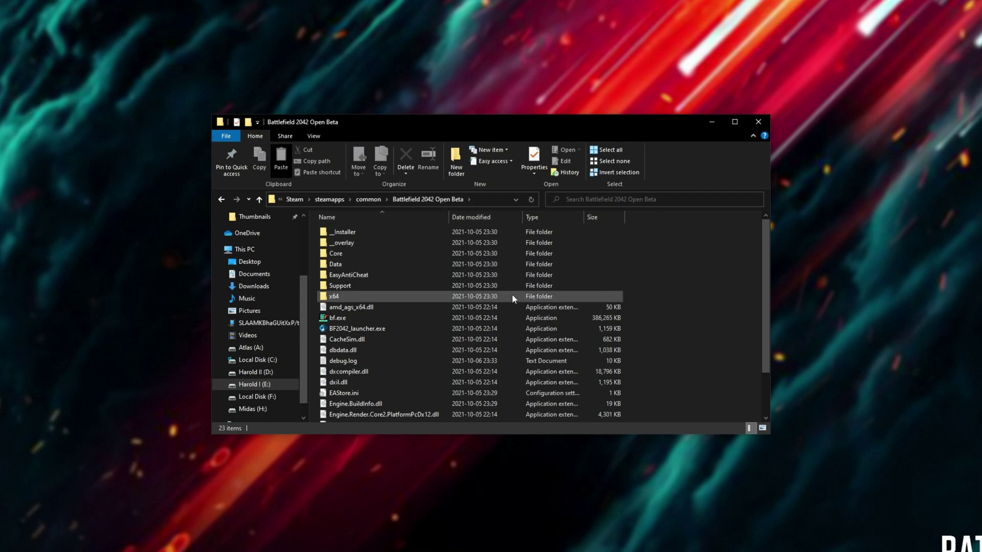
Run EasyAntiCheat_Setup.exe from the EasyAntiCheat folder, check the Game 609 dropdown, and close the setup.
double_click(451, 275)
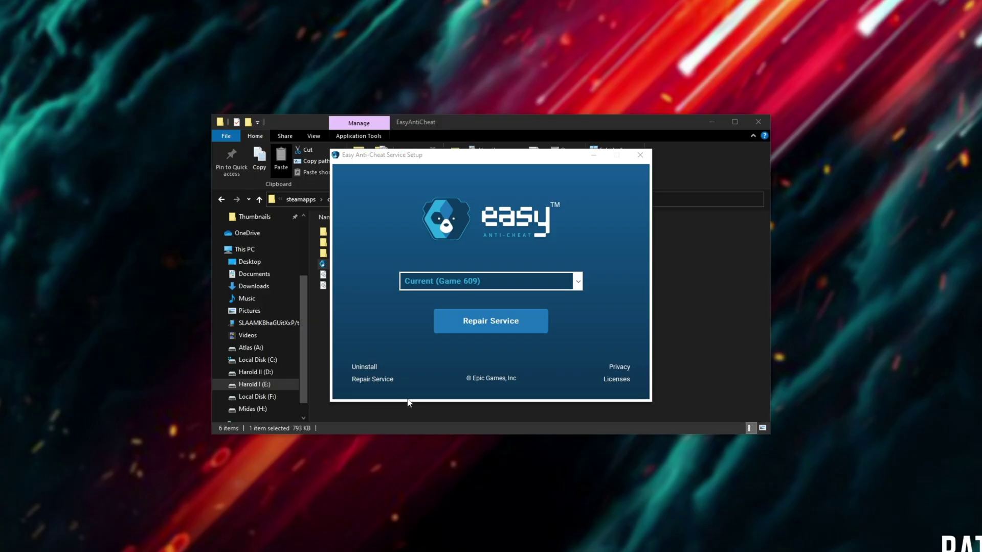
click(406, 387)
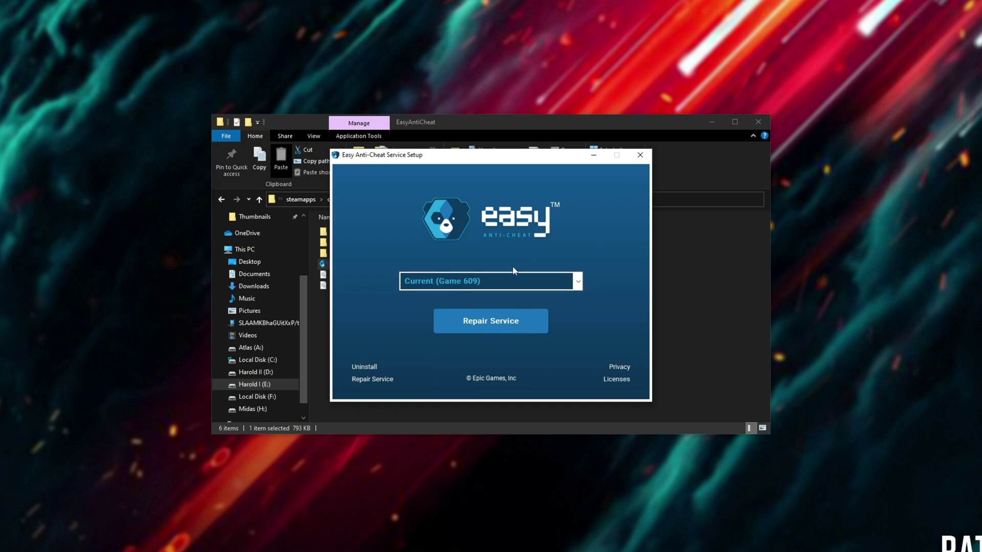
click(515, 286)
click(502, 281)
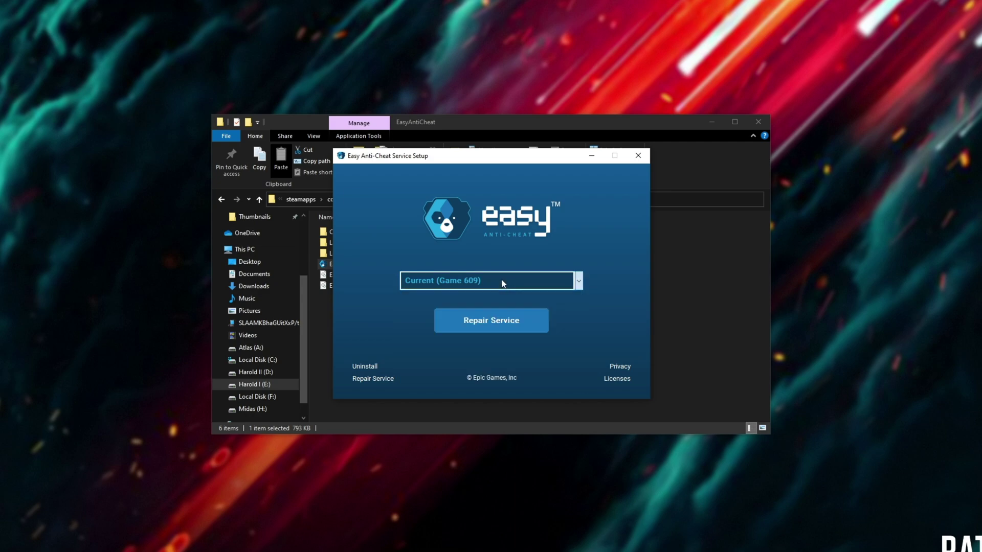
click(638, 156)
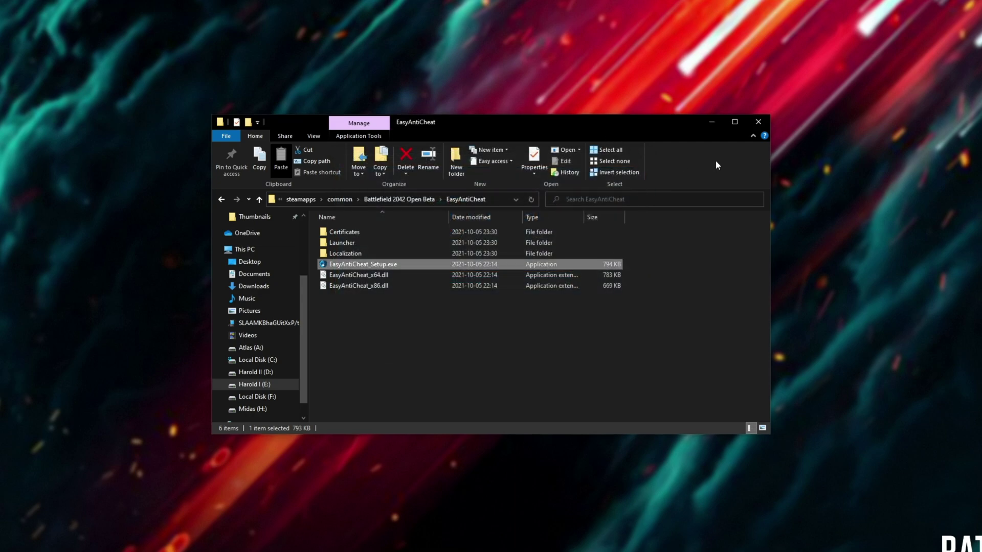